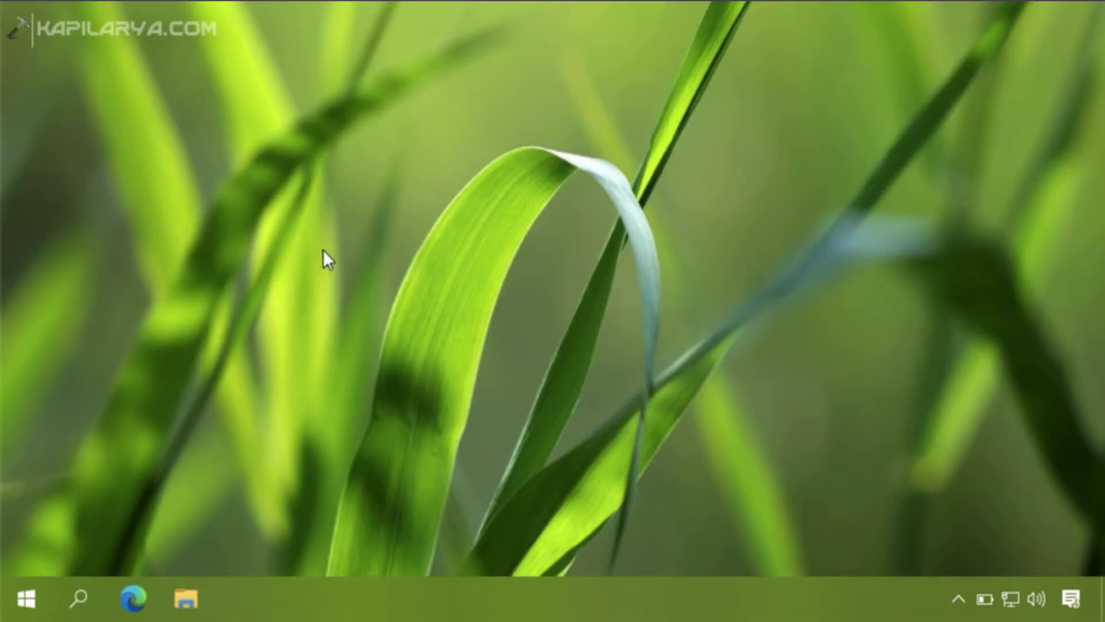
- Open Windows Settings from the Win+X menu and go to the Accounts category
{"action": "right_click", "coordinate": [32, 585]}
{"action": "left_click", "coordinate": [90, 369]}
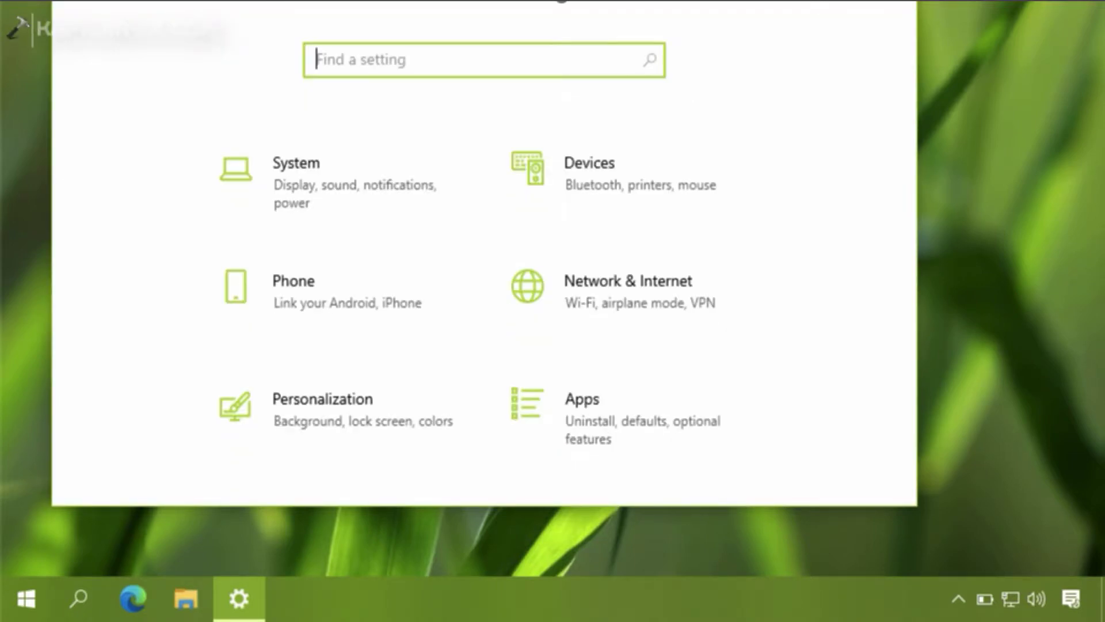
{"action": "left_click_drag", "start_coordinate": [423, 28], "coordinate": [424, 42]}
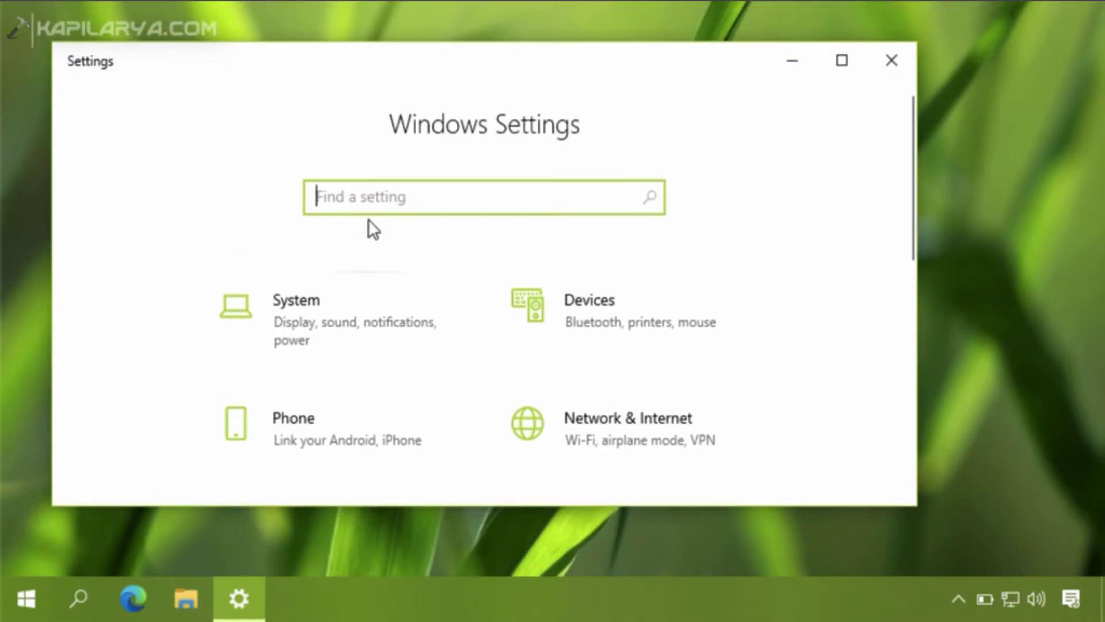
{"action": "scroll", "coordinate": [369, 219], "scroll_direction": "down", "scroll_amount": 2}
{"action": "scroll", "coordinate": [369, 219], "scroll_direction": "down", "scroll_amount": 3}
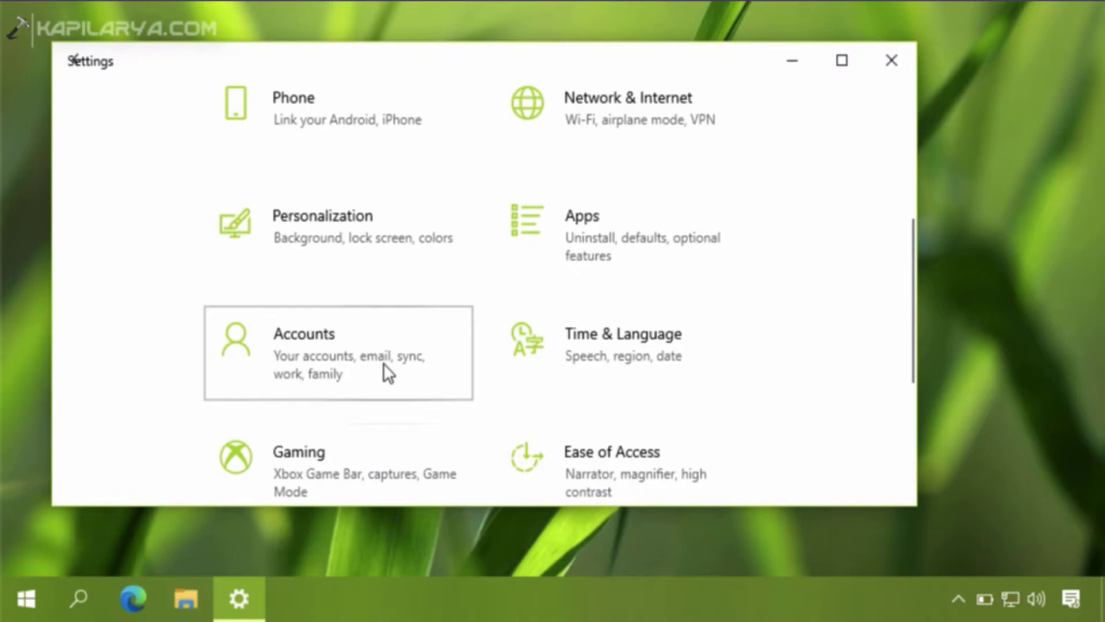
{"action": "left_click", "coordinate": [384, 364]}
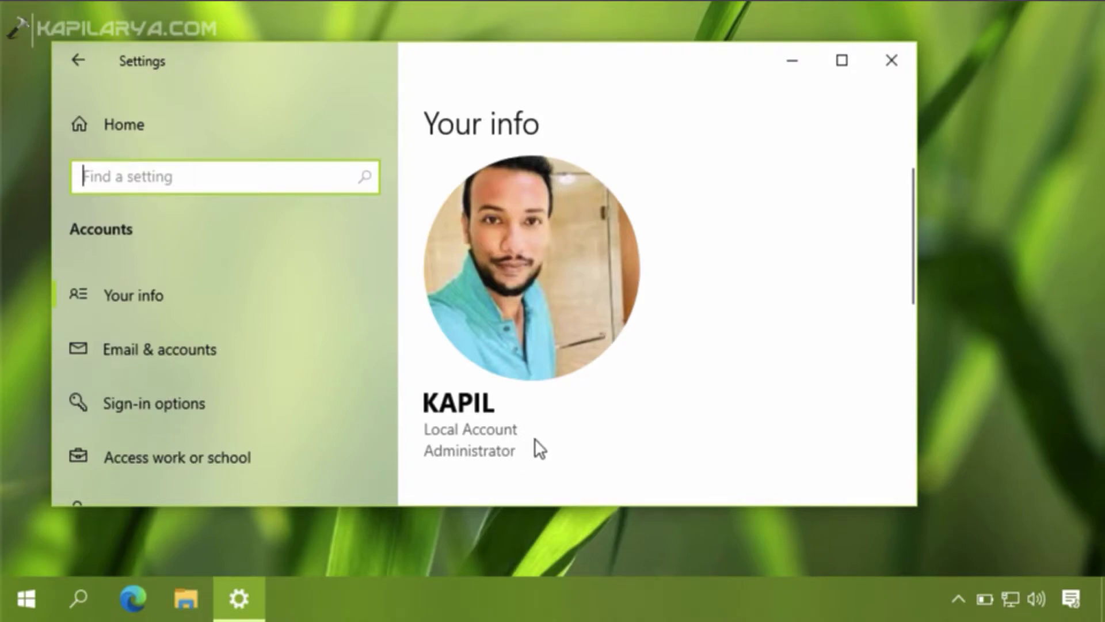
- Go from the Your info page to the account's Sign-in options page
{"action": "scroll", "coordinate": [534, 426], "scroll_direction": "down", "scroll_amount": 3}
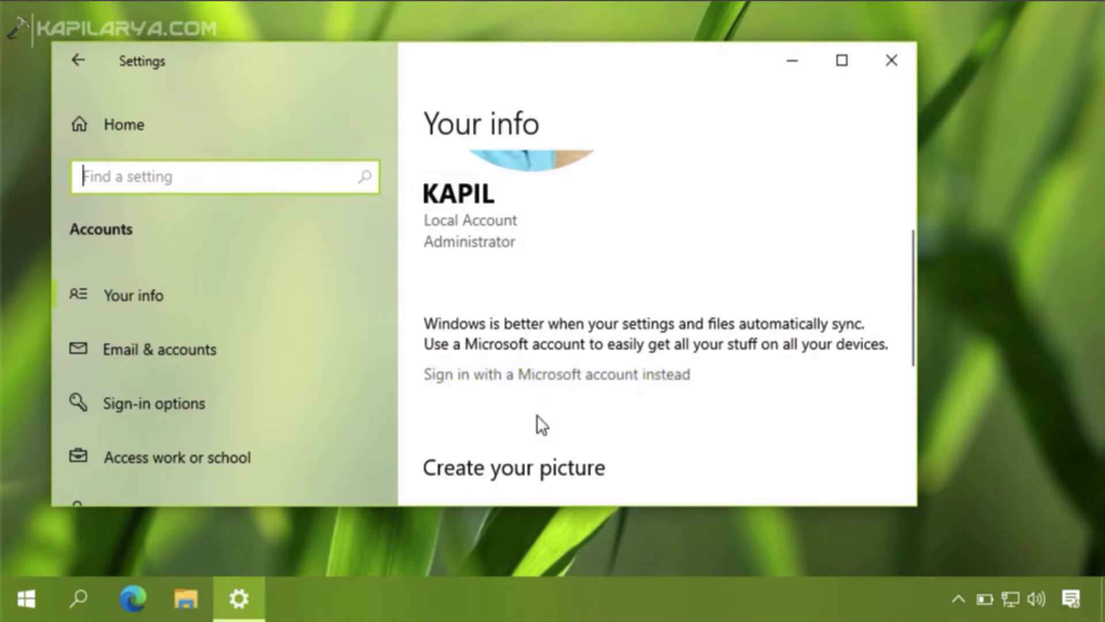
{"action": "left_click", "coordinate": [335, 401]}
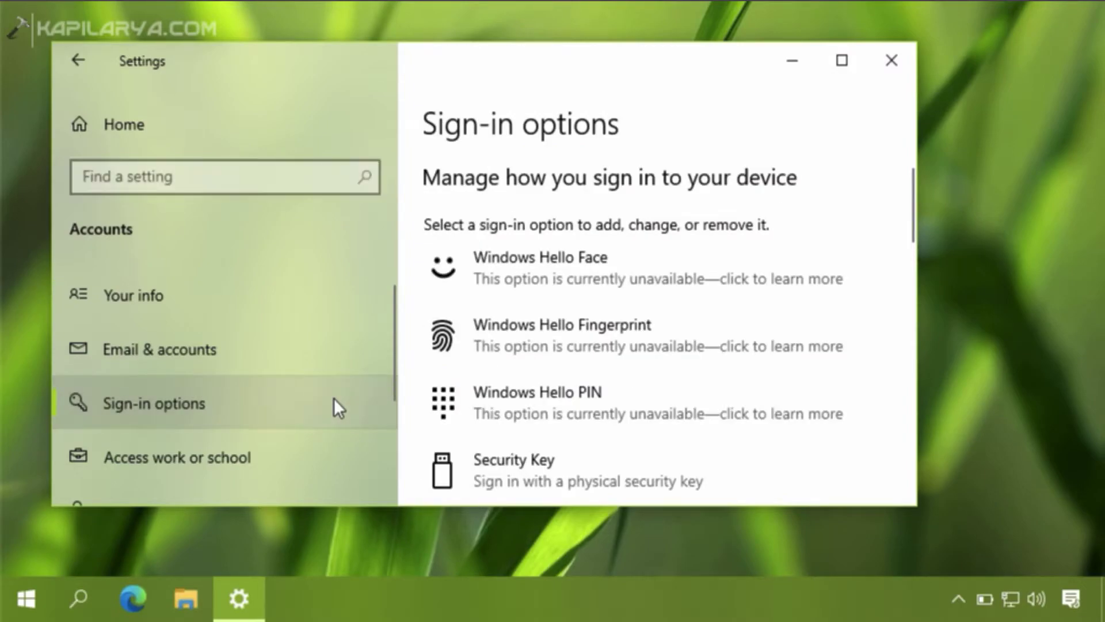
- Expand Windows Hello PIN, which reports that a password is needed first
{"action": "scroll", "coordinate": [636, 339], "scroll_direction": "down", "scroll_amount": 2}
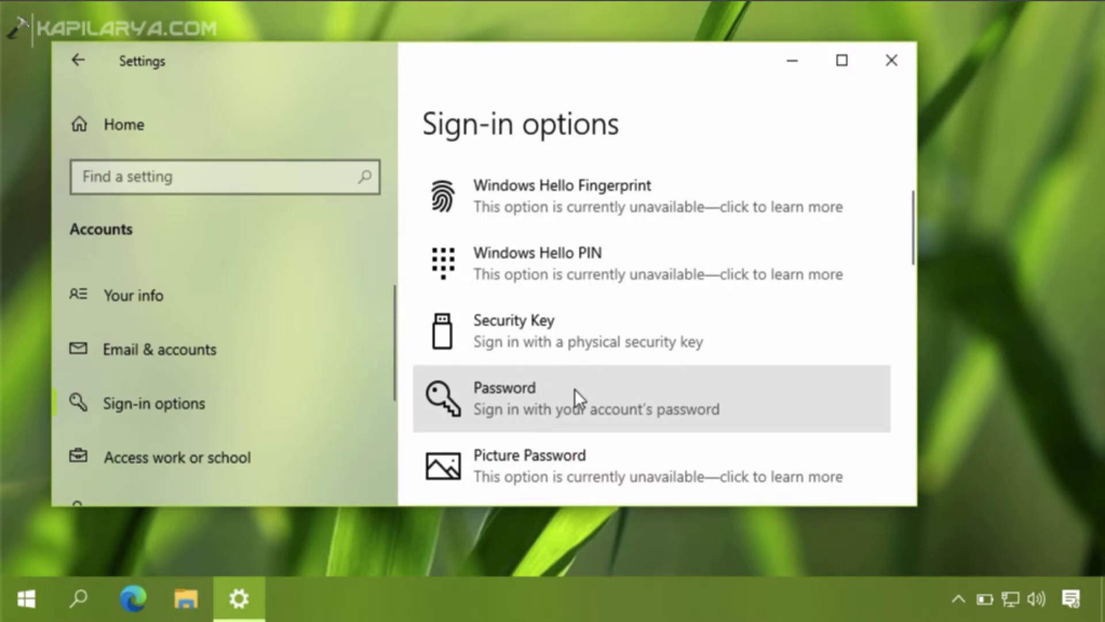
{"action": "scroll", "coordinate": [598, 318], "scroll_direction": "up", "scroll_amount": 2}
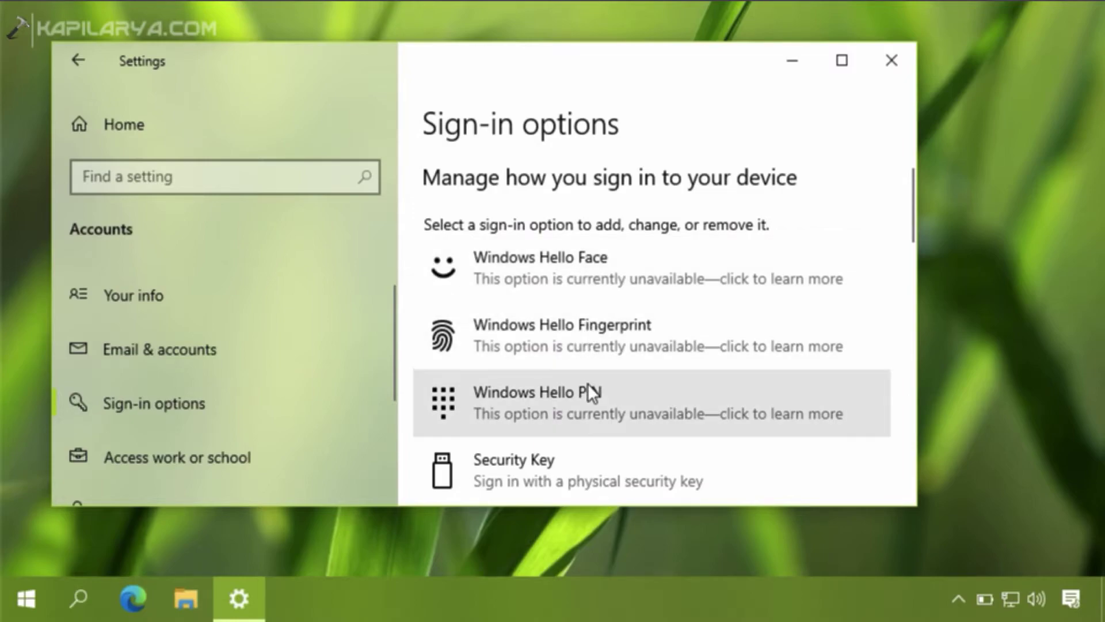
{"action": "scroll", "coordinate": [594, 412], "scroll_direction": "down", "scroll_amount": 6}
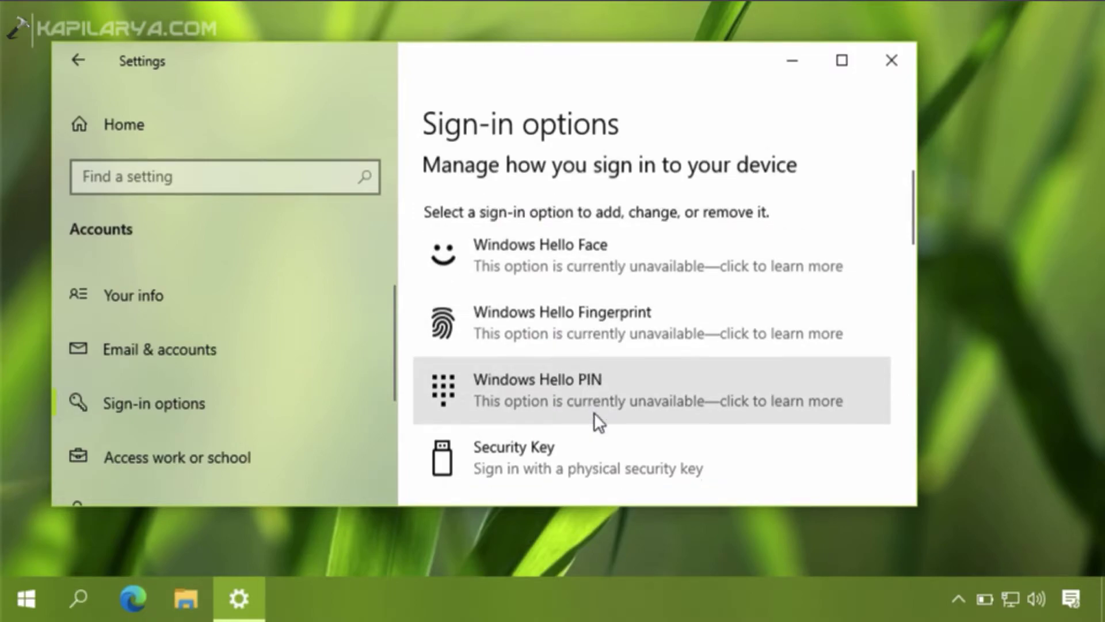
{"action": "scroll", "coordinate": [594, 411], "scroll_direction": "down", "scroll_amount": 7}
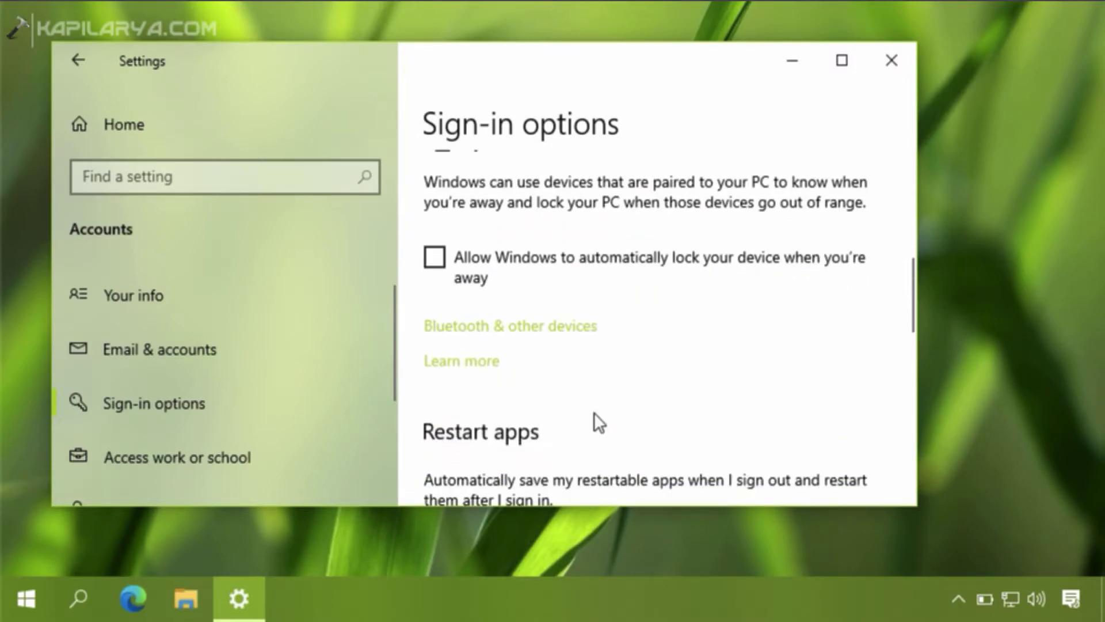
{"action": "scroll", "coordinate": [595, 413], "scroll_direction": "down", "scroll_amount": 3}
{"action": "scroll", "coordinate": [594, 412], "scroll_direction": "up", "scroll_amount": 5}
{"action": "scroll", "coordinate": [594, 411], "scroll_direction": "up", "scroll_amount": 5}
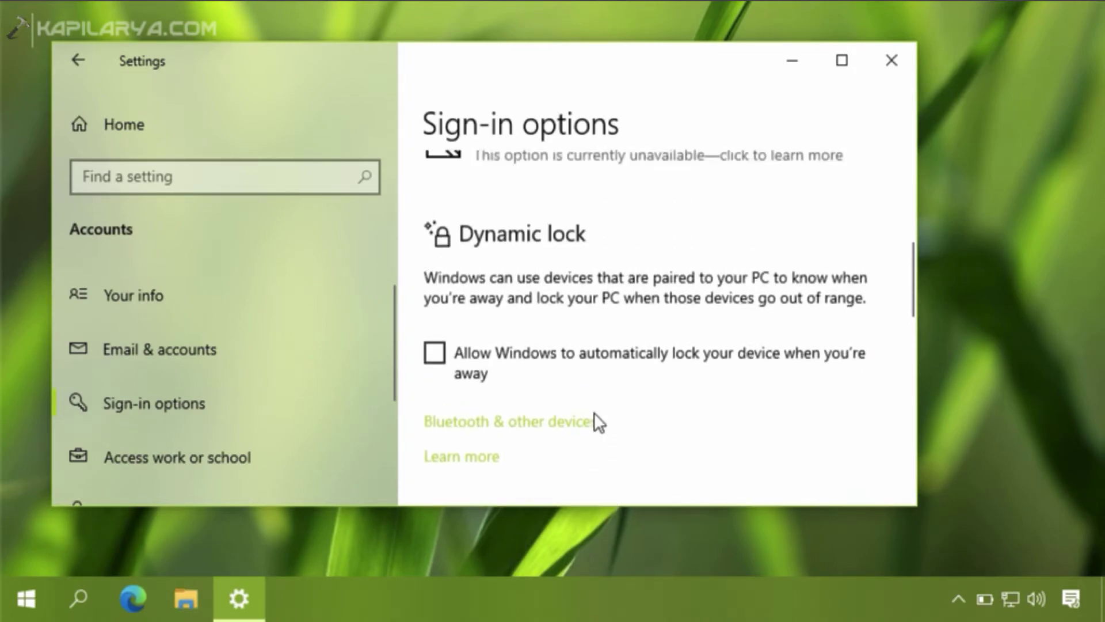
{"action": "scroll", "coordinate": [594, 412], "scroll_direction": "up", "scroll_amount": 1}
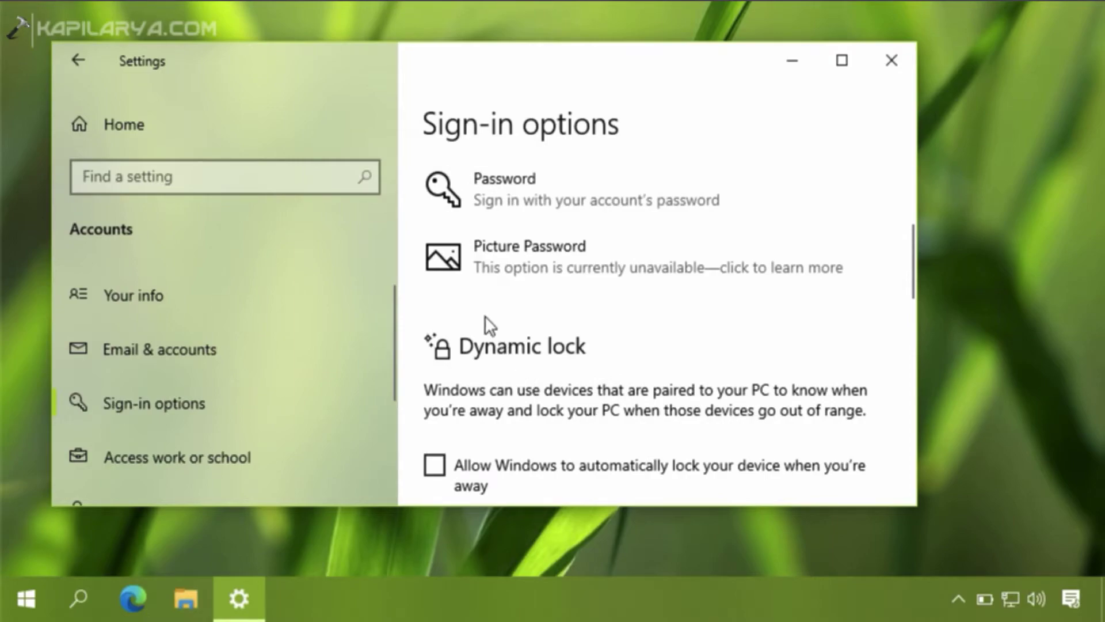
{"action": "scroll", "coordinate": [526, 312], "scroll_direction": "up", "scroll_amount": 6}
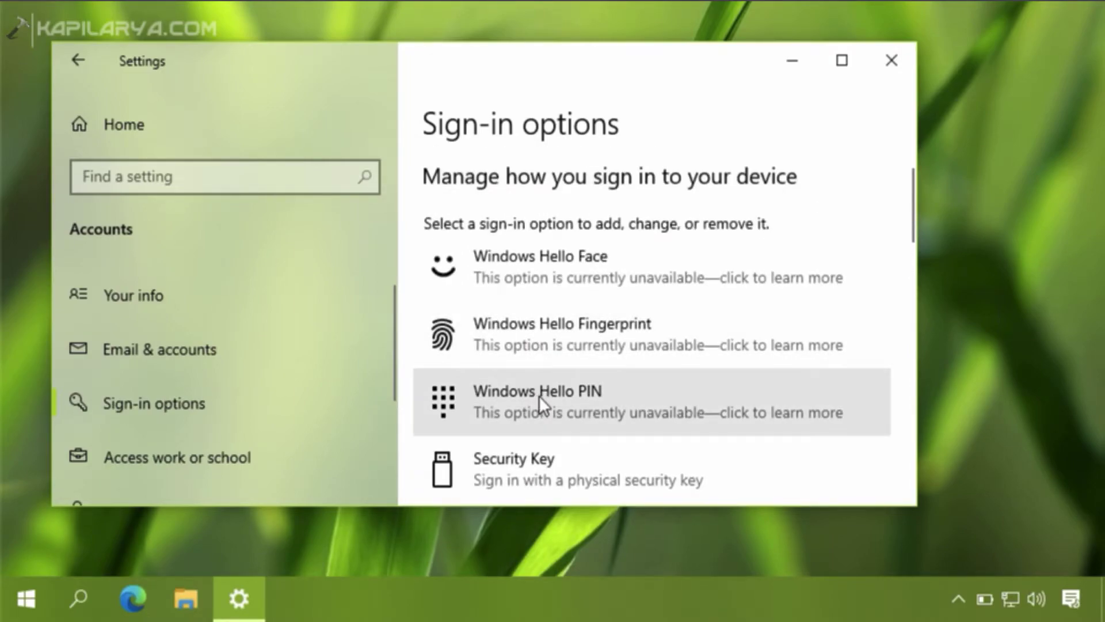
{"action": "left_click", "coordinate": [555, 408]}
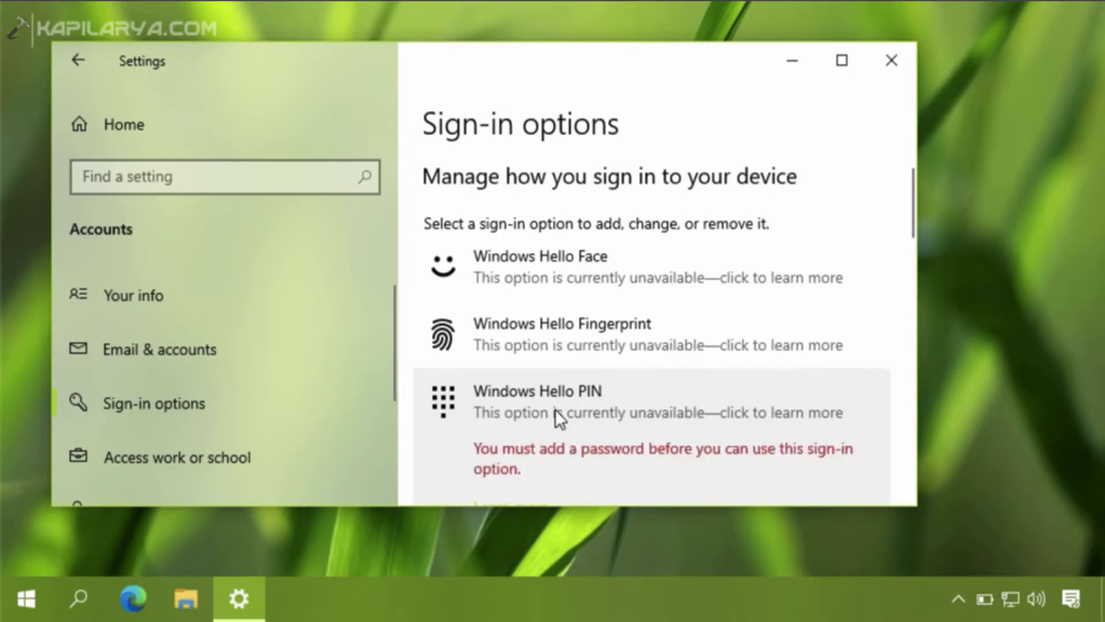
{"action": "scroll", "coordinate": [555, 408], "scroll_direction": "down", "scroll_amount": 3}
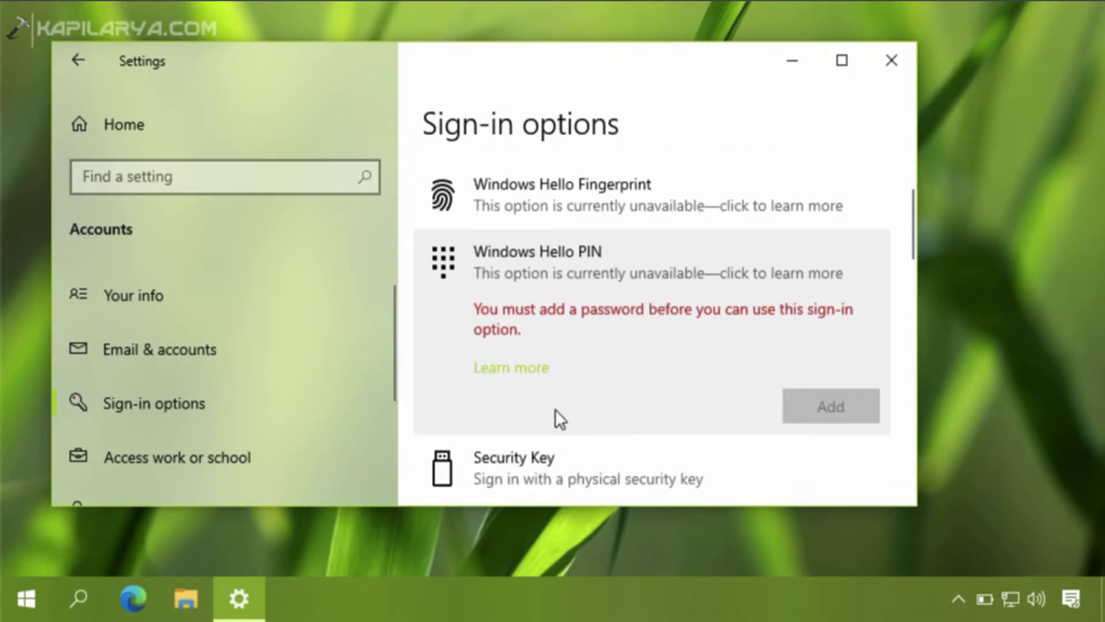
{"action": "scroll", "coordinate": [629, 339], "scroll_direction": "down", "scroll_amount": 5}
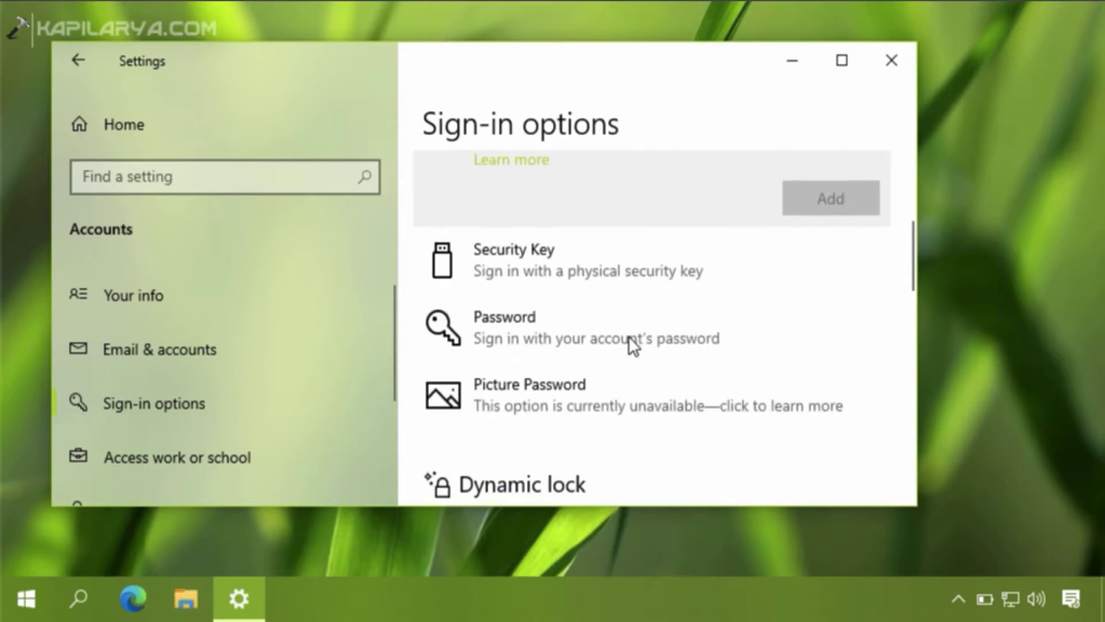
- Add a password with a hint to the local account and complete the wizard
{"action": "left_click", "coordinate": [626, 340]}
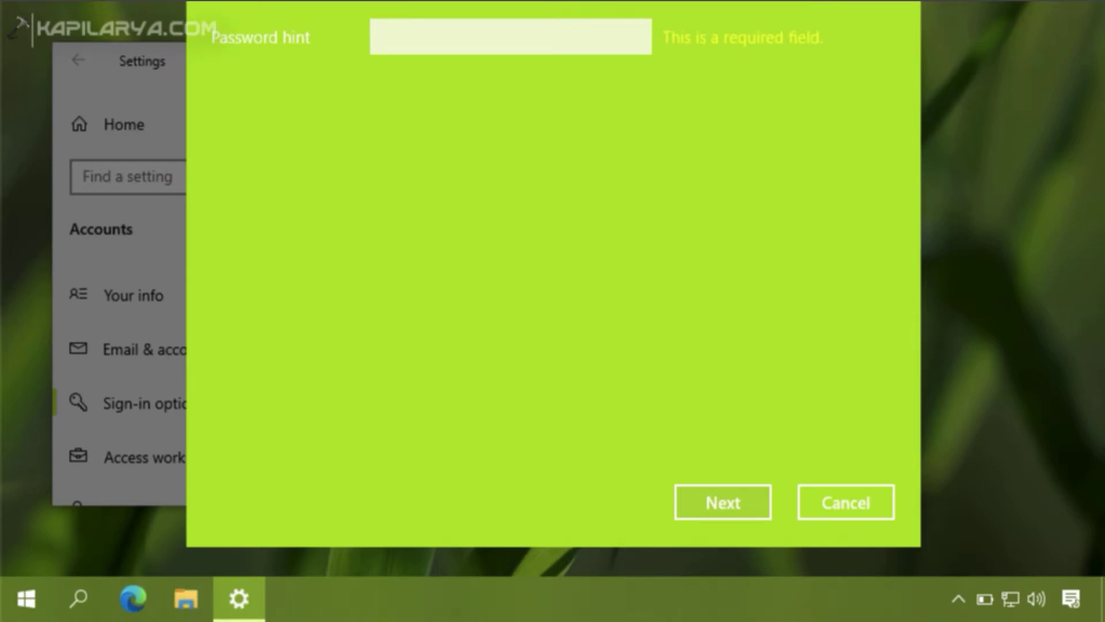
{"action": "left_click", "coordinate": [412, 30]}
{"action": "type", "text": "ka"}
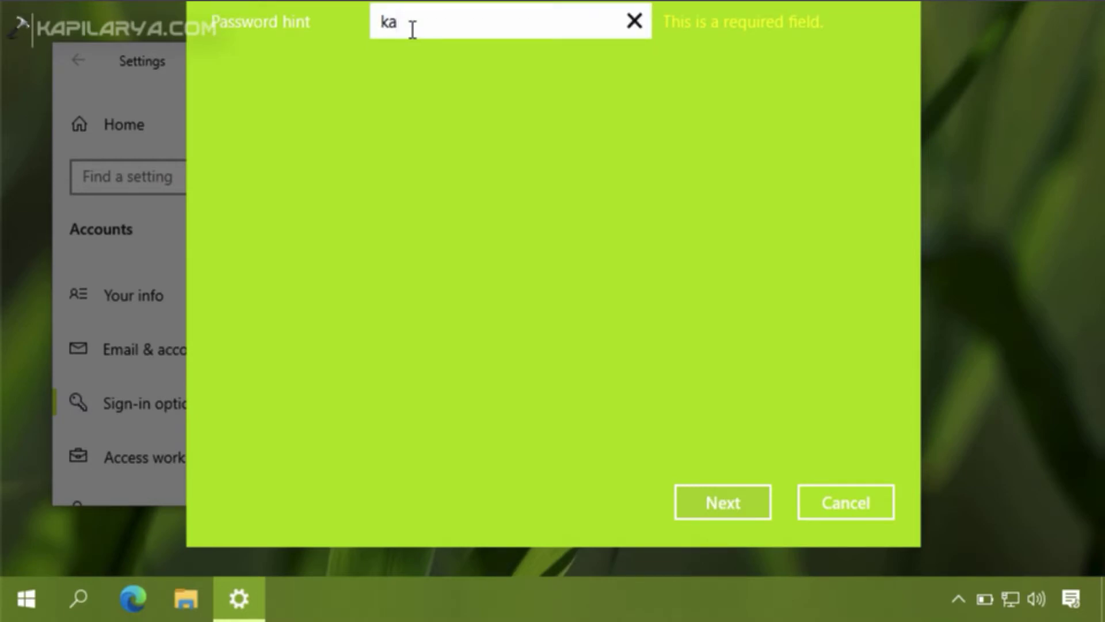
{"action": "key", "text": "Return"}
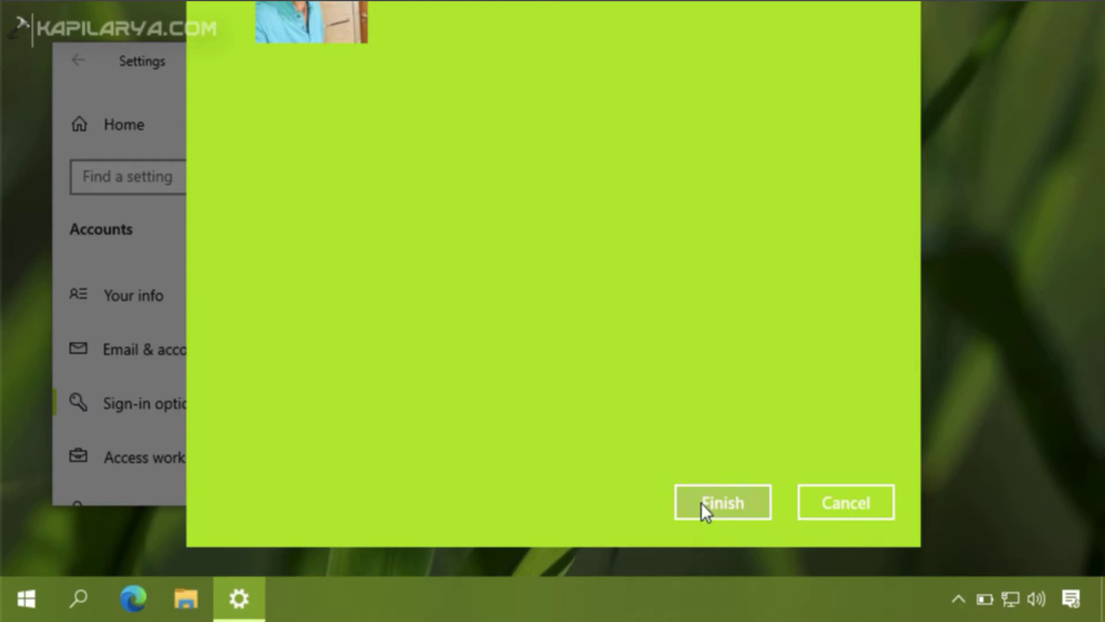
{"action": "left_click", "coordinate": [702, 503]}
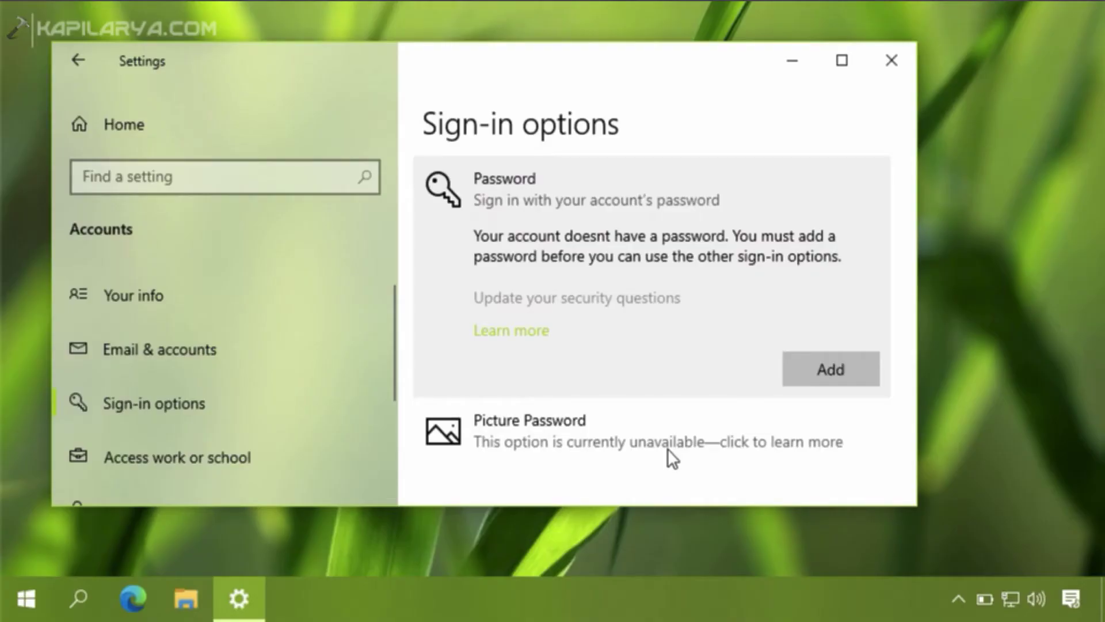
- Add a Windows Hello PIN: verify the account password, then enter a four-digit PIN
{"action": "scroll", "coordinate": [664, 218], "scroll_direction": "up", "scroll_amount": 5}
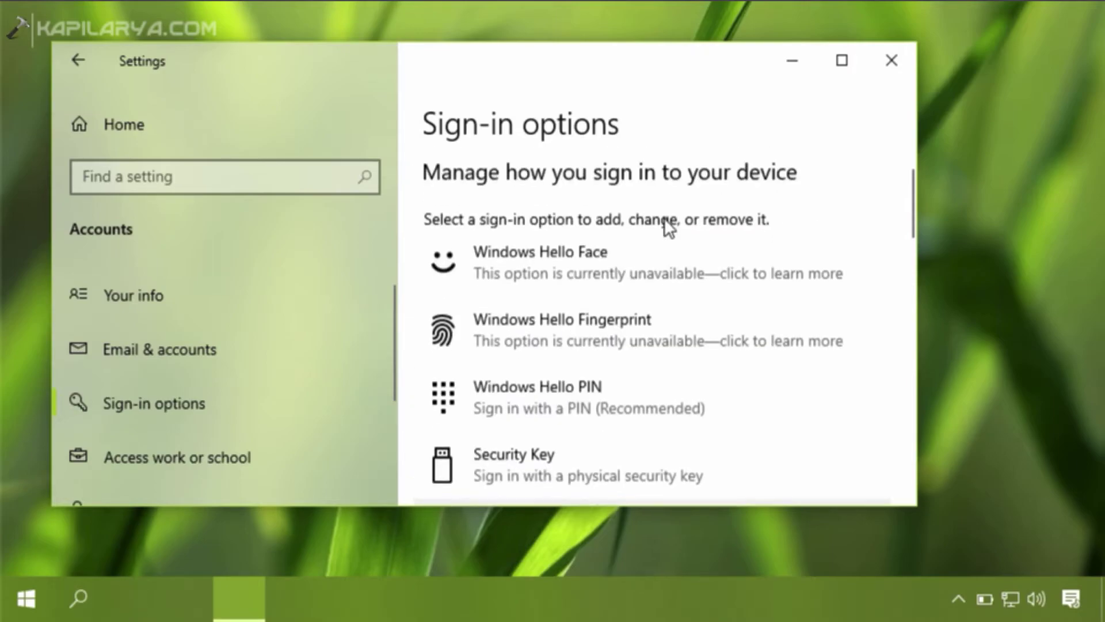
{"action": "scroll", "coordinate": [636, 356], "scroll_direction": "down", "scroll_amount": 3}
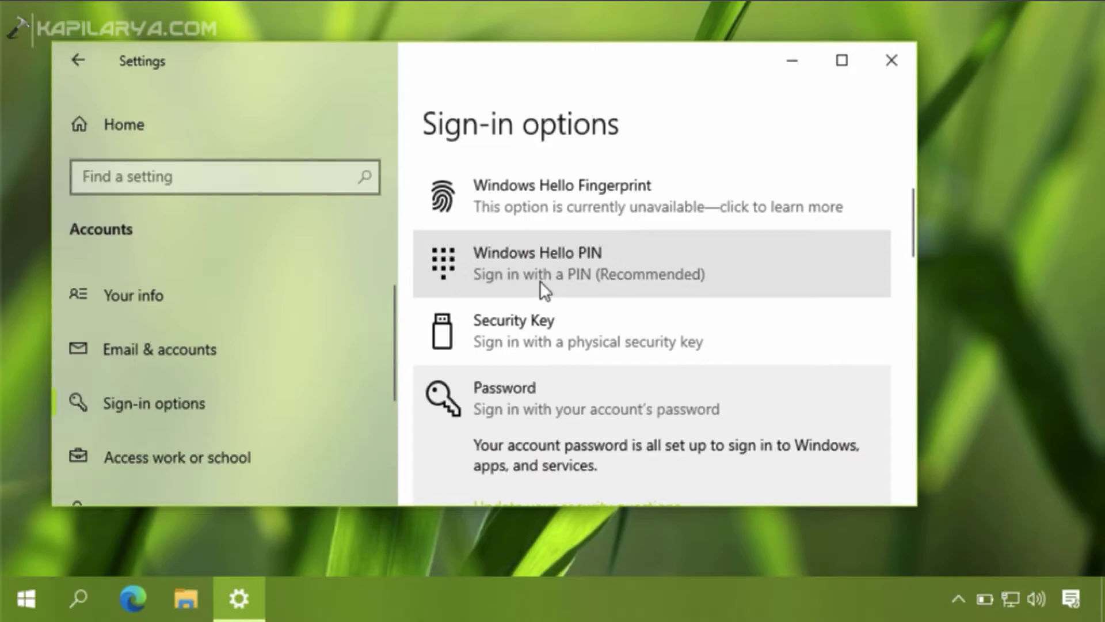
{"action": "left_click", "coordinate": [548, 281]}
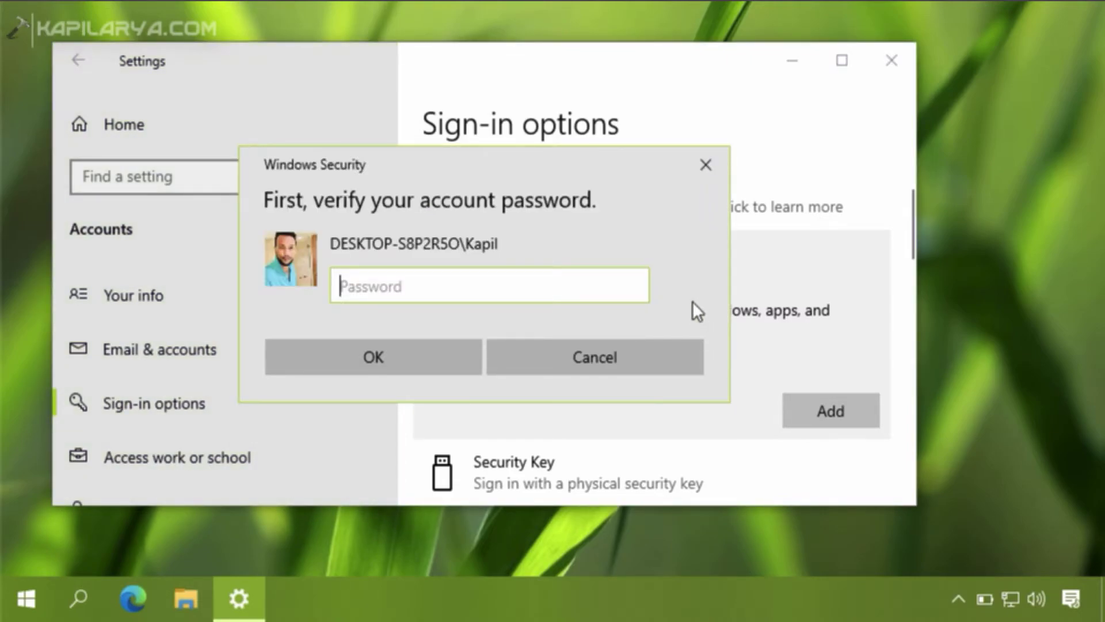
{"action": "type", "text": "*****"}
{"action": "key", "text": "Return"}
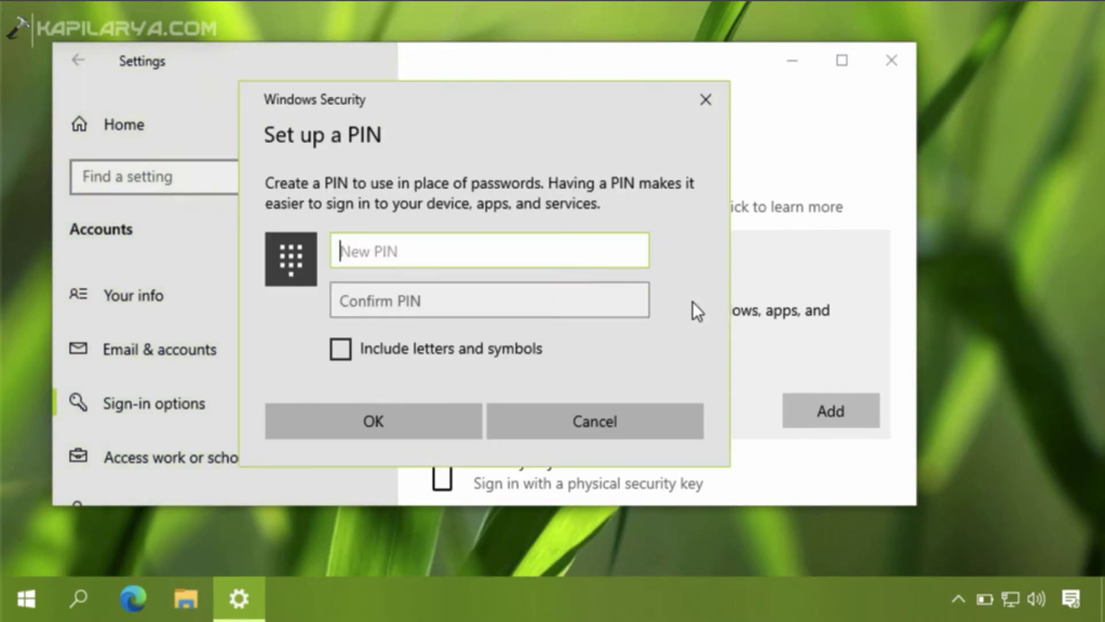
{"action": "type", "text": "****"}
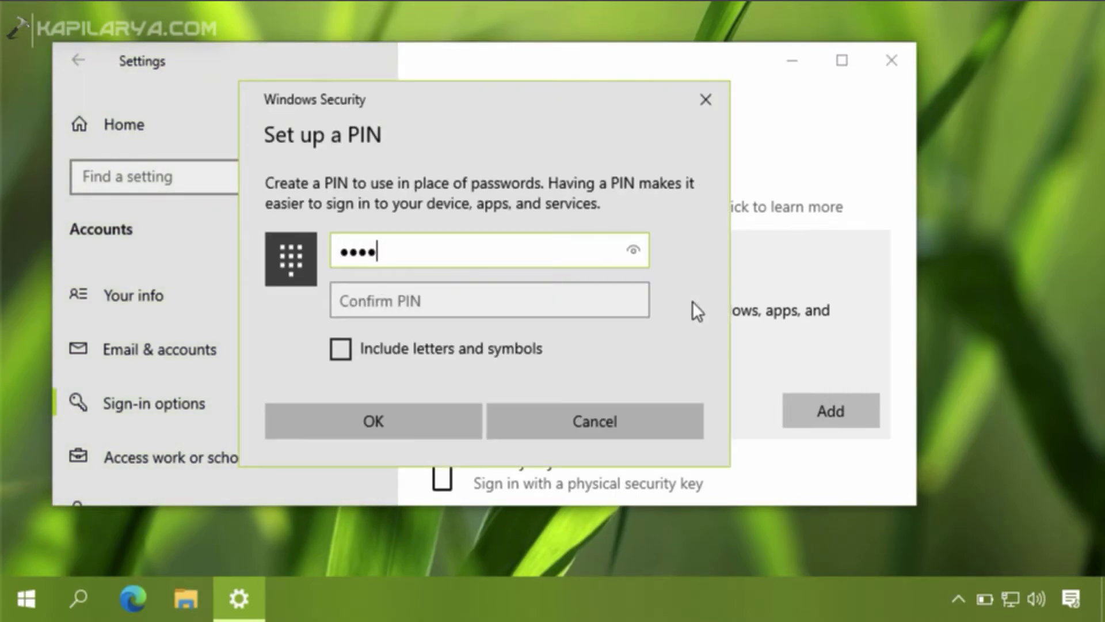
{"action": "key", "text": "Tab"}
{"action": "type", "text": "****"}
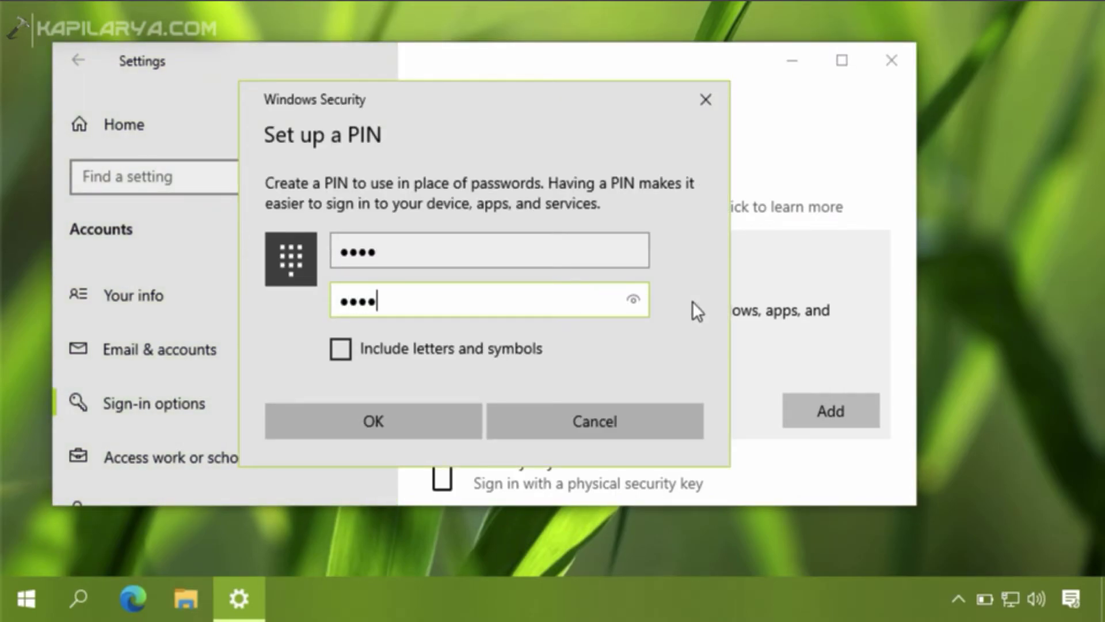
- Confirm the new PIN and review the updated Sign-in options list
{"action": "left_click", "coordinate": [422, 419]}
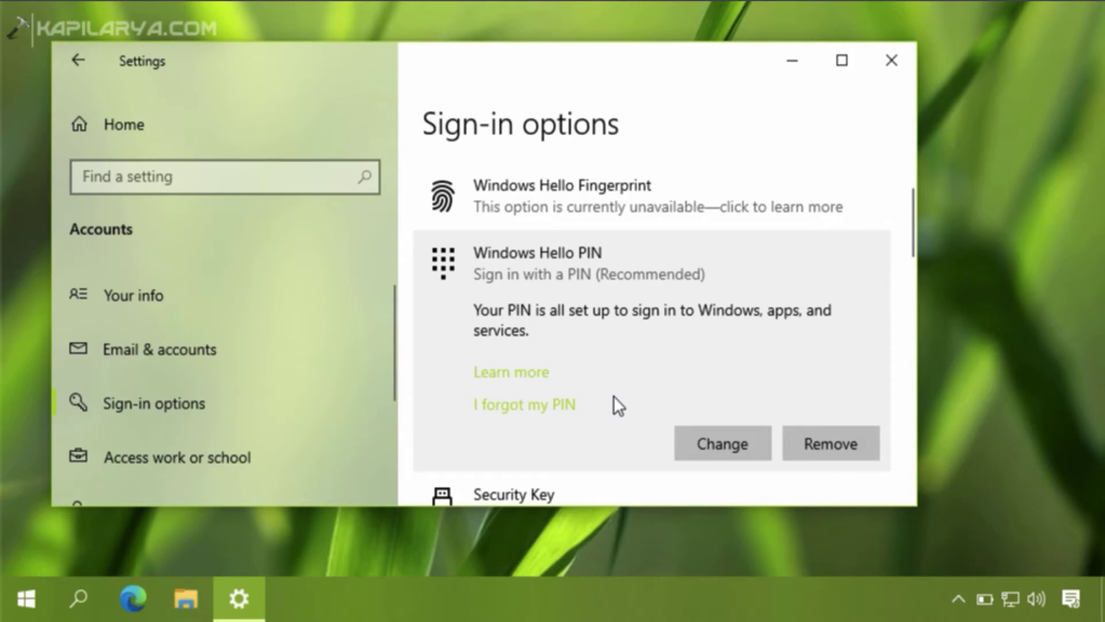
{"action": "scroll", "coordinate": [614, 395], "scroll_direction": "down", "scroll_amount": 6}
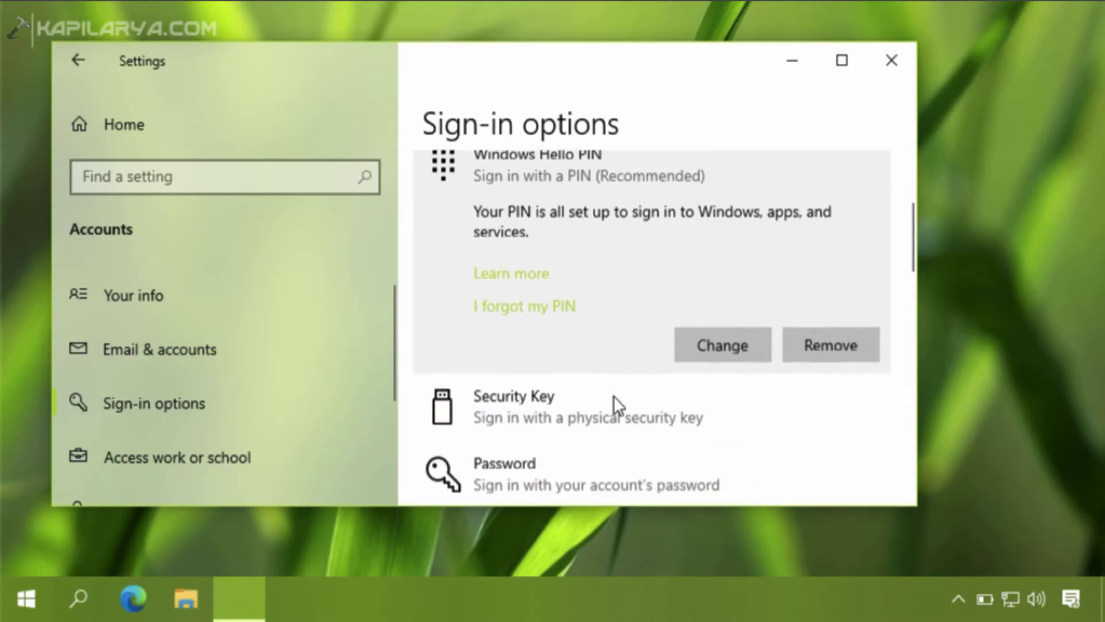
{"action": "scroll", "coordinate": [548, 281], "scroll_direction": "up", "scroll_amount": 3}
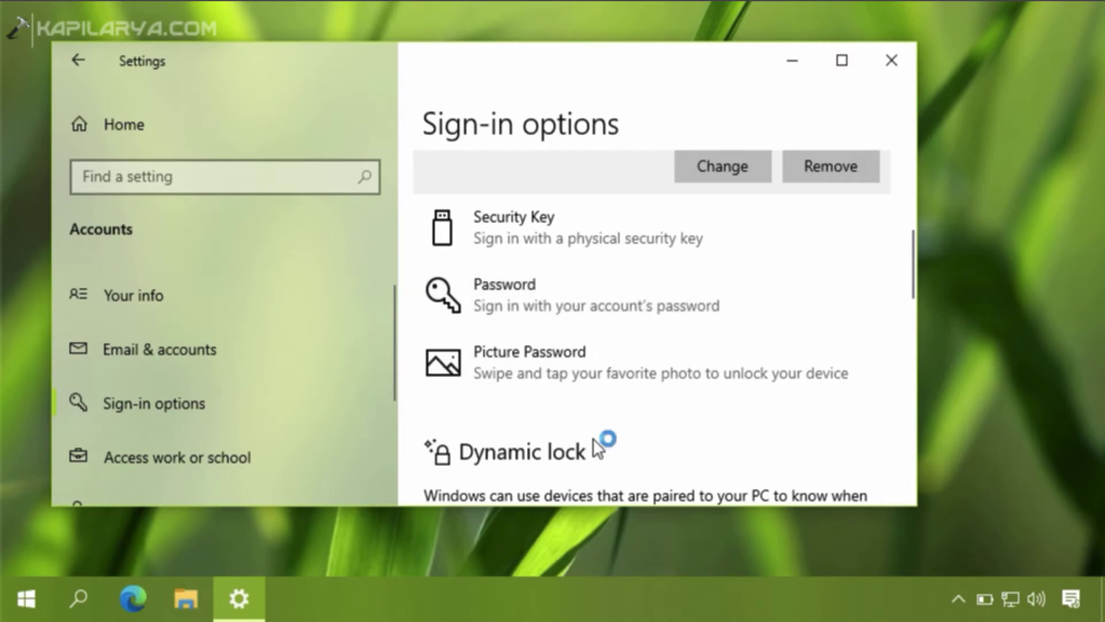
{"action": "scroll", "coordinate": [511, 353], "scroll_direction": "down", "scroll_amount": 2}
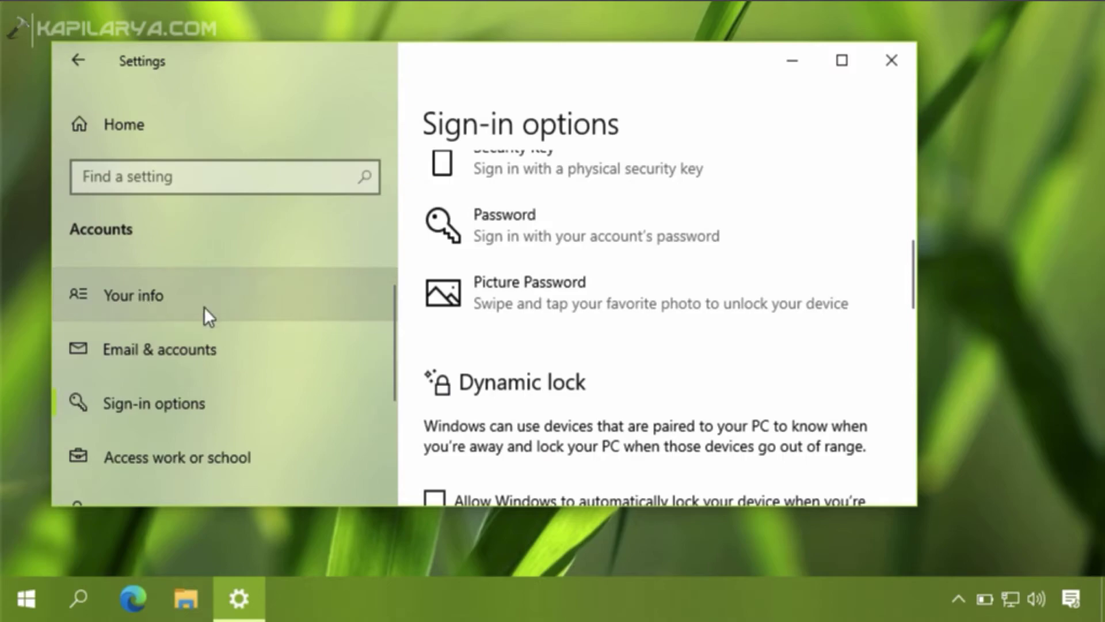
- On Your info, choose 'Sign in with a Microsoft account instead'
{"action": "left_click", "coordinate": [223, 310]}
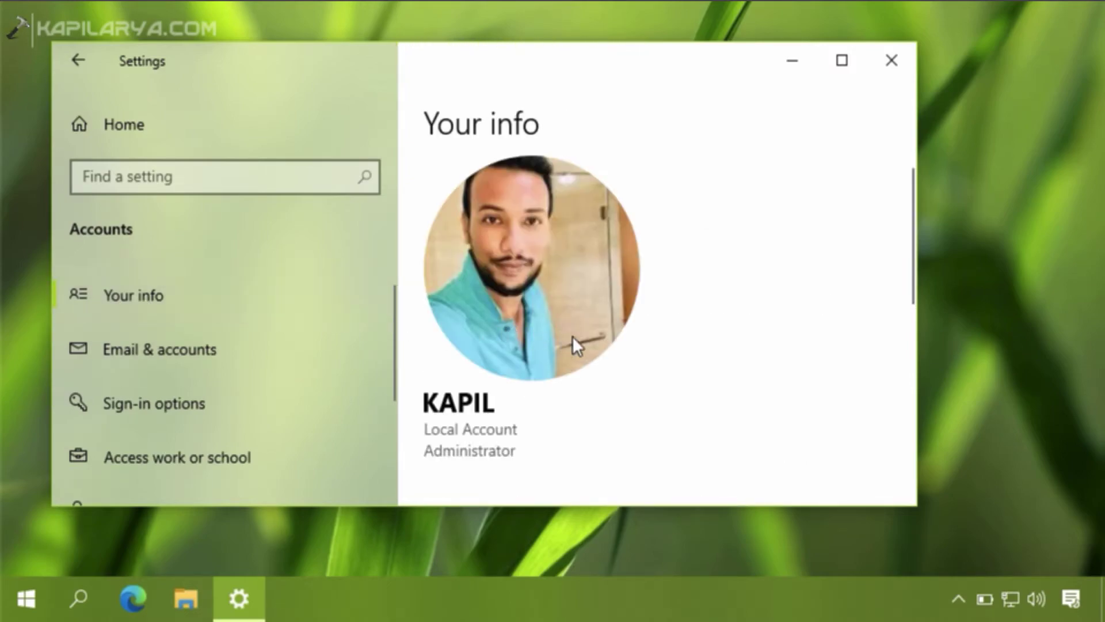
{"action": "scroll", "coordinate": [572, 339], "scroll_direction": "down", "scroll_amount": 5}
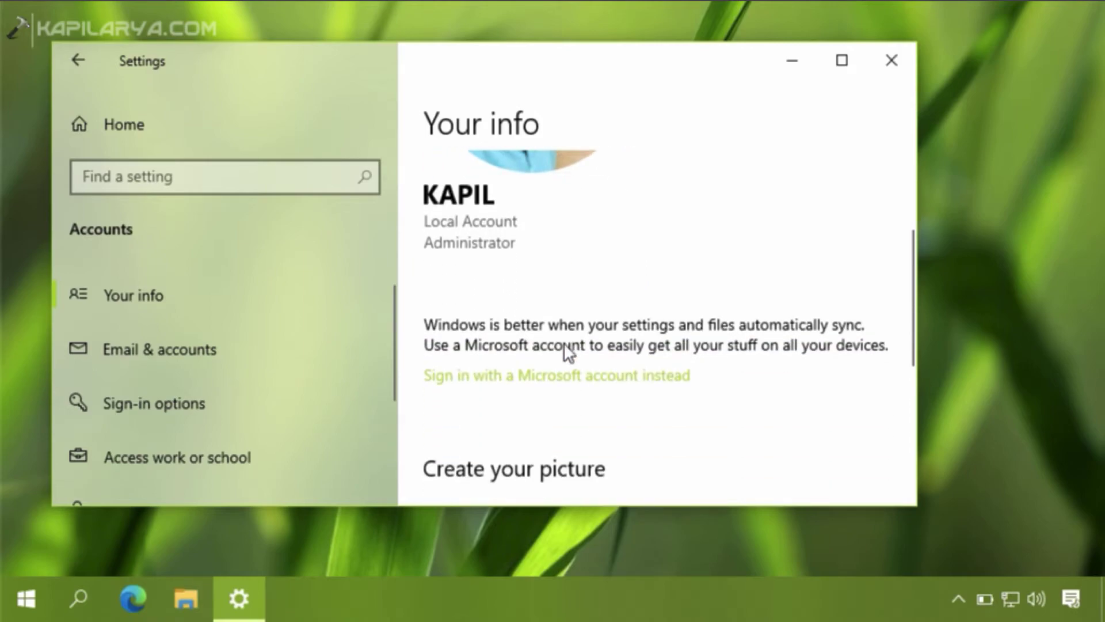
{"action": "left_click", "coordinate": [517, 376]}
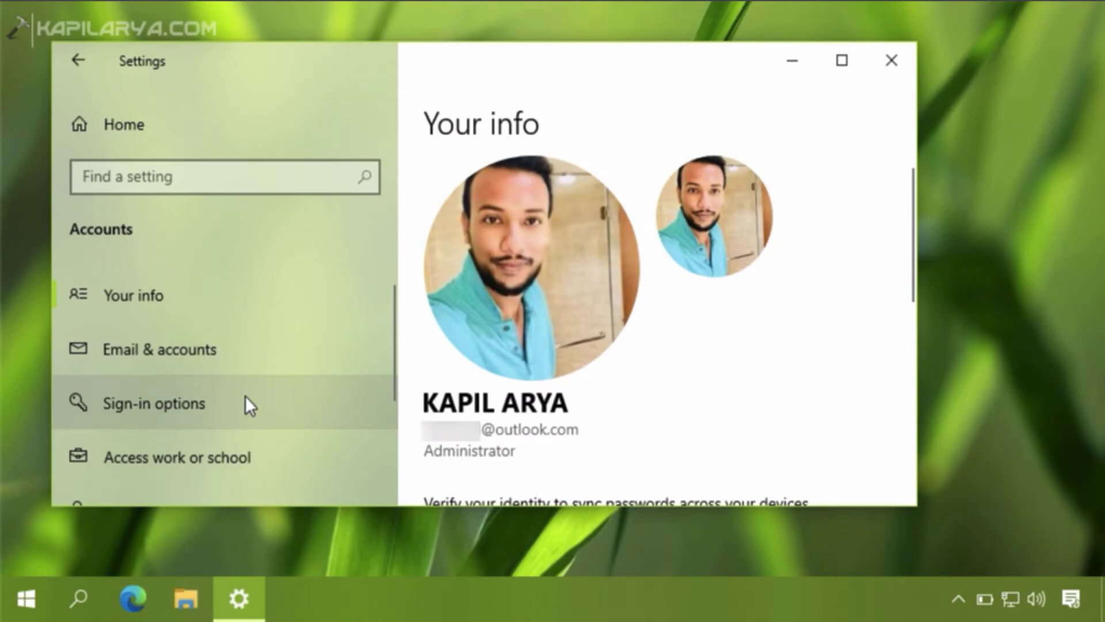
- Return to Sign-in options and scroll down to the Windows Hello PIN entry
{"action": "left_click", "coordinate": [270, 418]}
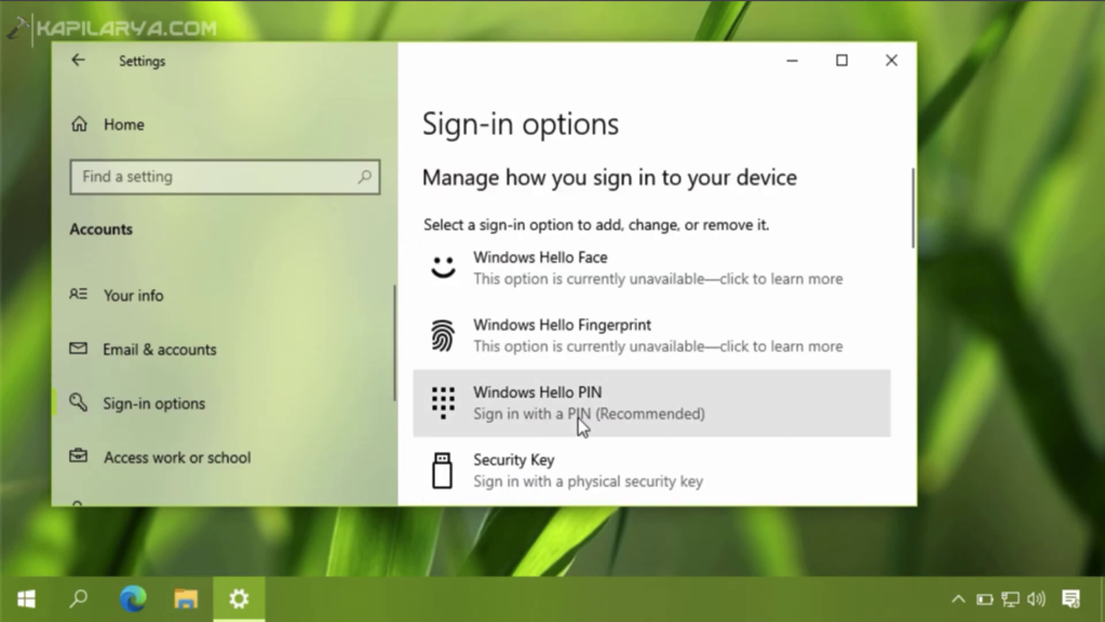
{"action": "scroll", "coordinate": [602, 411], "scroll_direction": "down", "scroll_amount": 1}
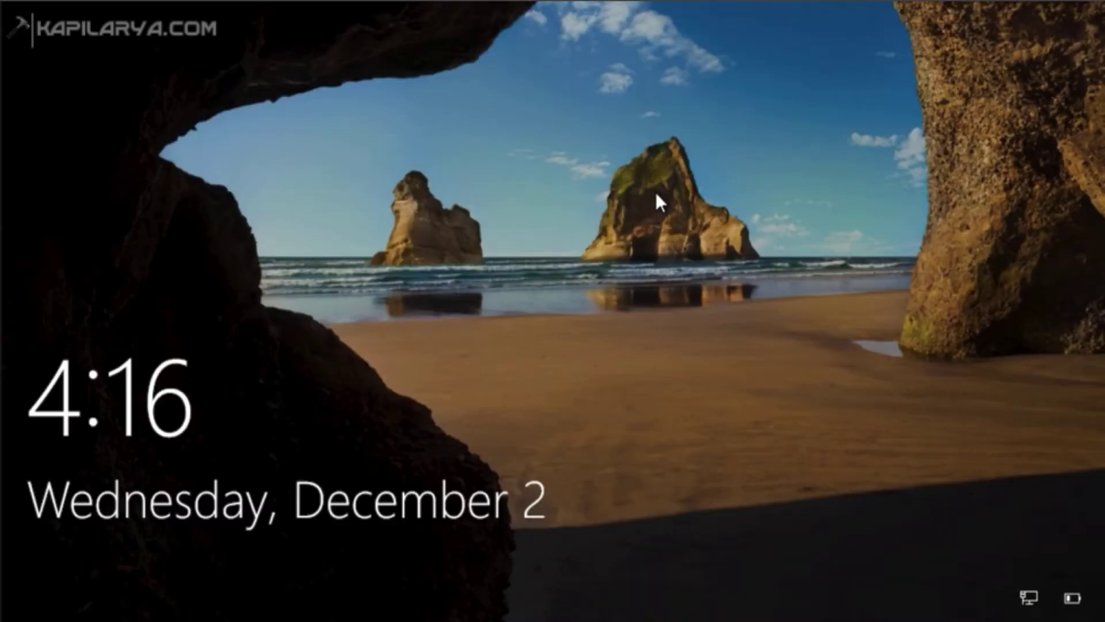
- Dismiss the lock screen and sign in by entering the new PIN
{"action": "left_click", "coordinate": [655, 192]}
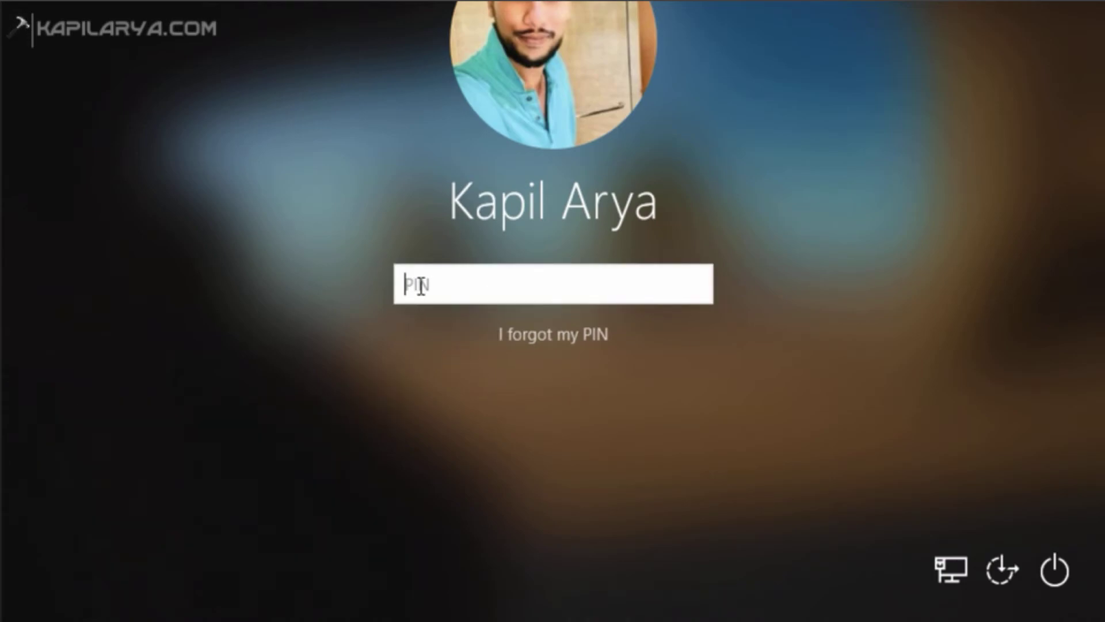
{"action": "type", "text": "1234"}
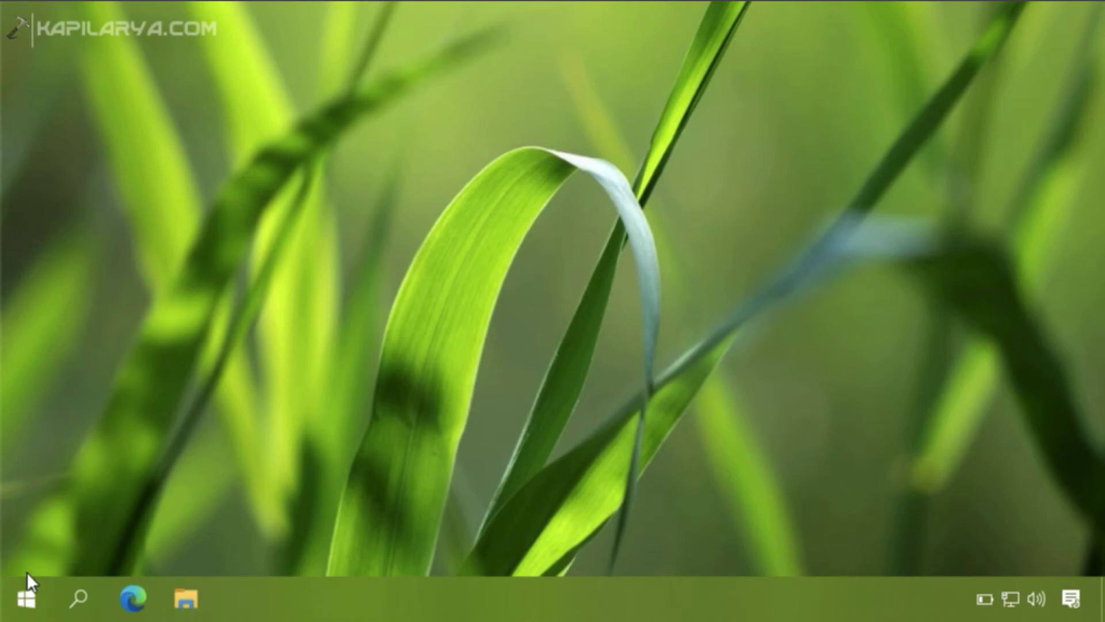
- Reopen Windows Settings from the Win+X menu and scroll toward the Accounts tile
{"action": "right_click", "coordinate": [26, 588]}
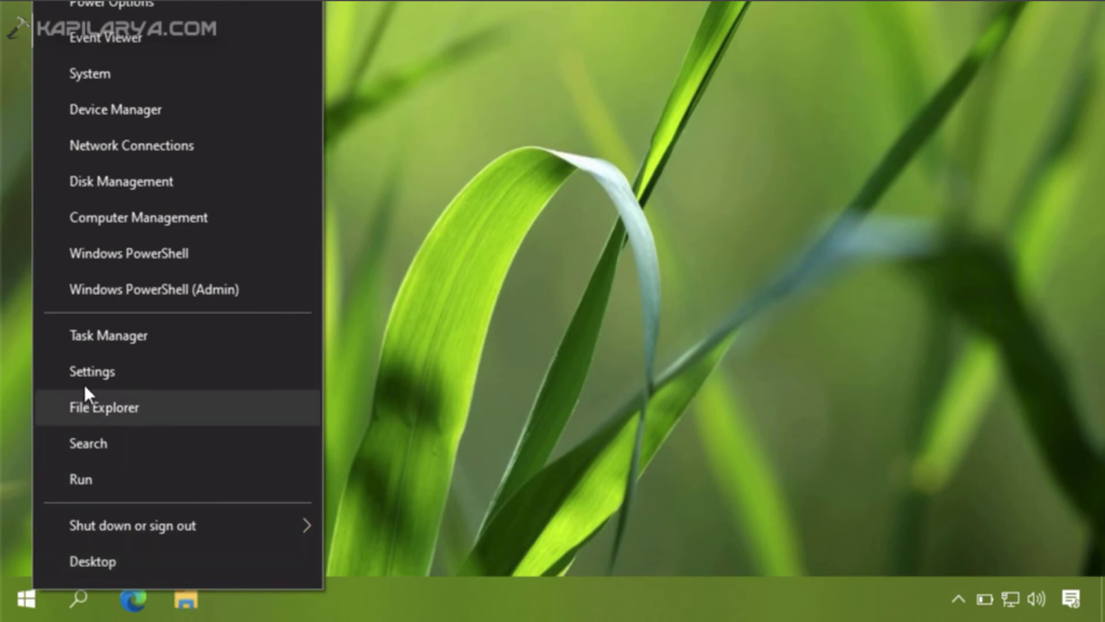
{"action": "left_click", "coordinate": [131, 371]}
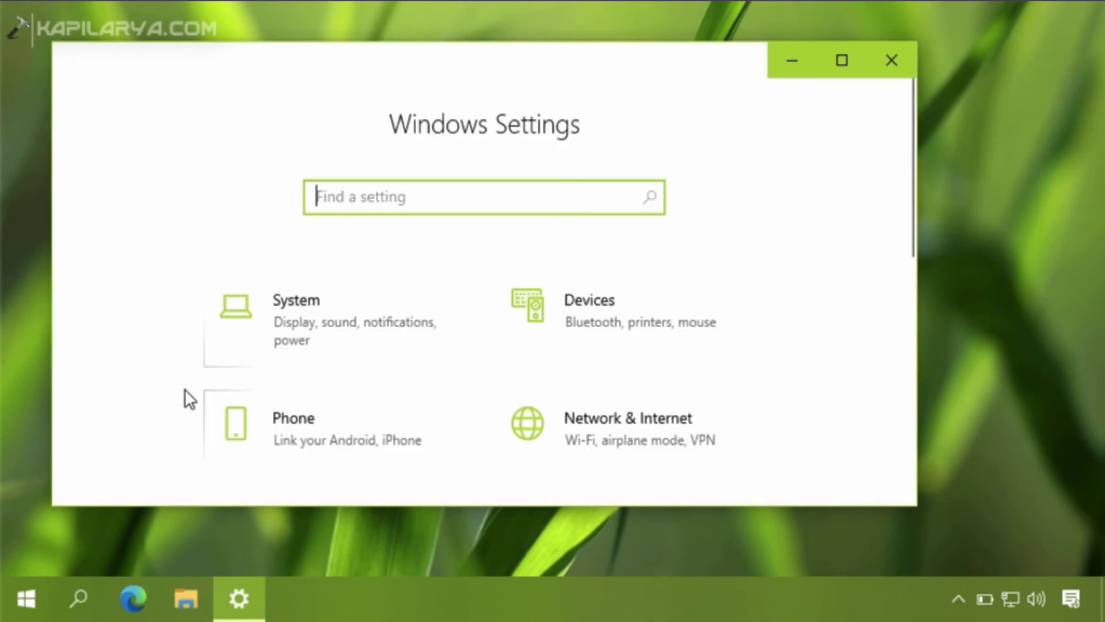
{"action": "scroll", "coordinate": [386, 365], "scroll_direction": "down", "scroll_amount": 4}
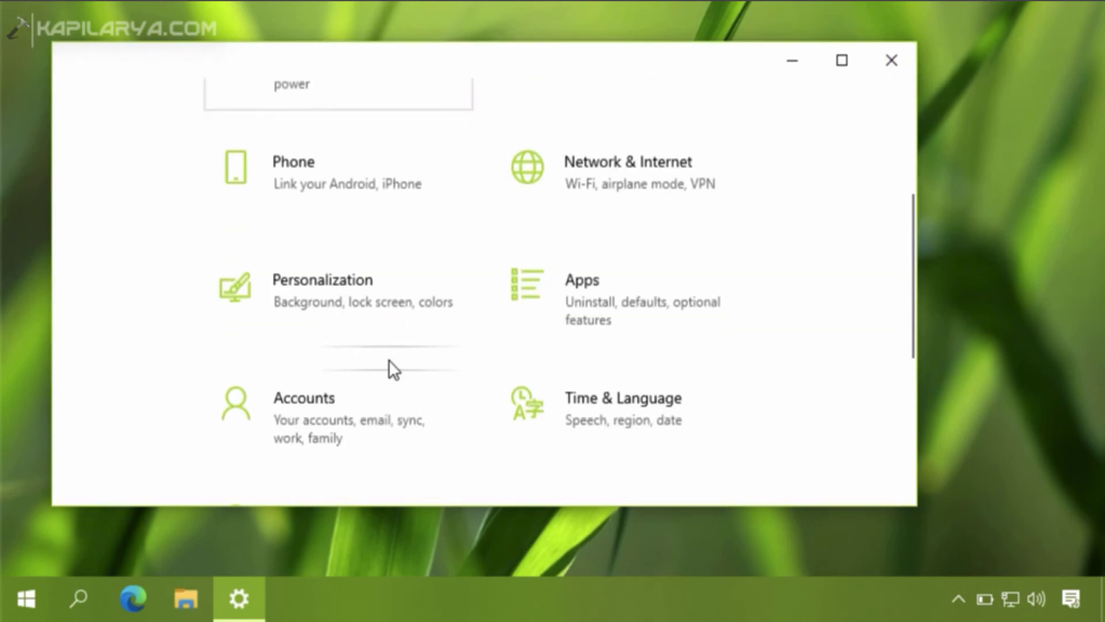
- Go to Accounts > Sign-in options and locate 'Require Windows Hello sign-in for Microsoft accounts', showing it On
{"action": "left_click", "coordinate": [373, 388]}
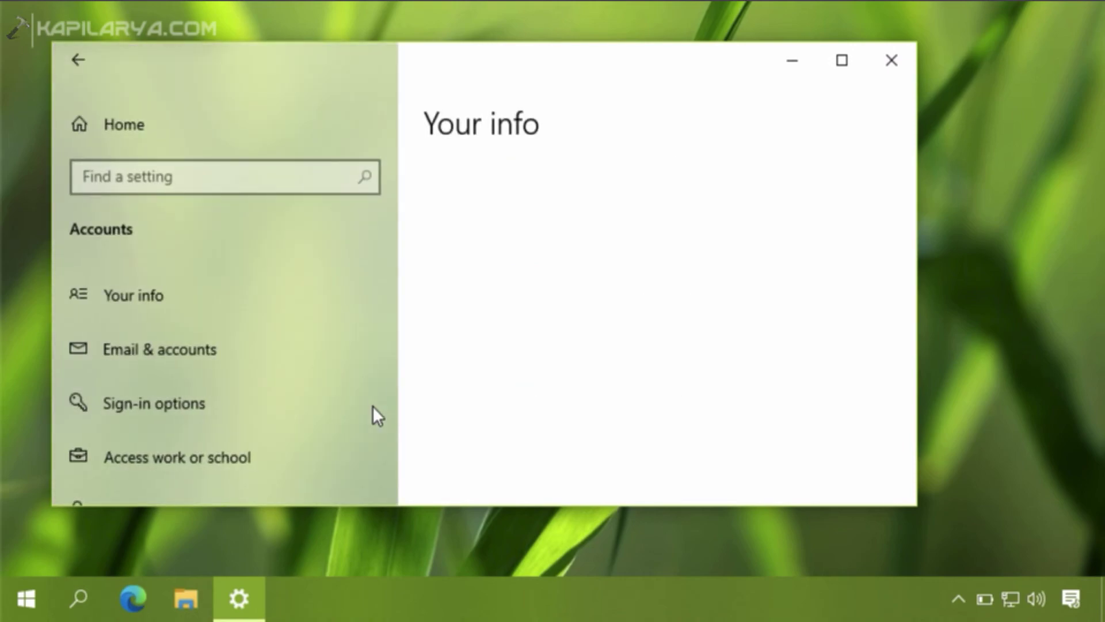
{"action": "left_click", "coordinate": [237, 410]}
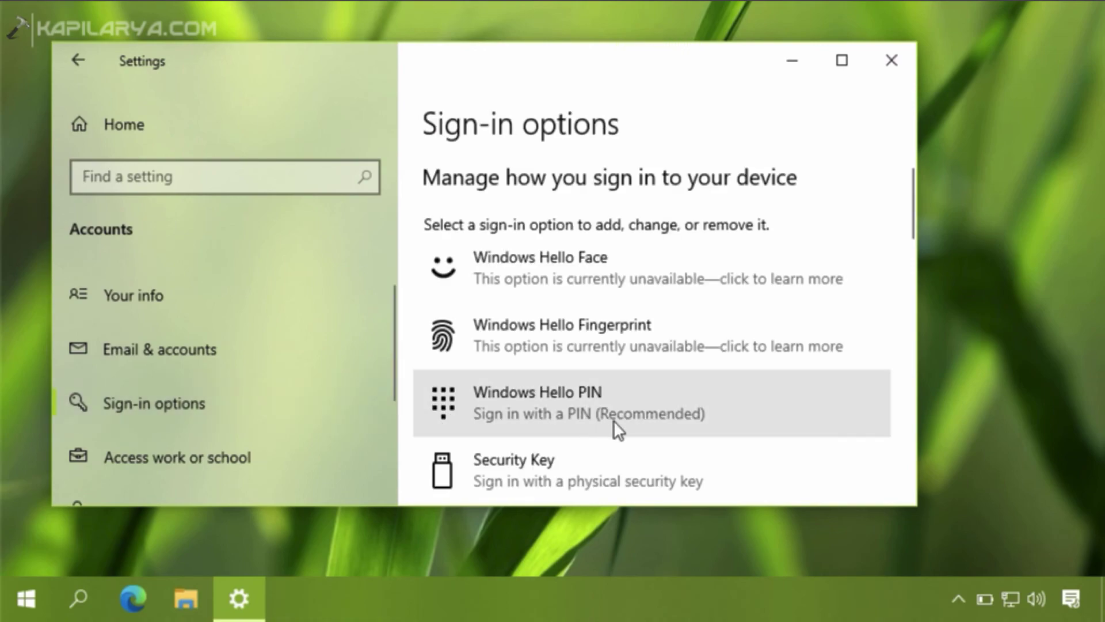
{"action": "scroll", "coordinate": [614, 429], "scroll_direction": "down", "scroll_amount": 3}
{"action": "scroll", "coordinate": [615, 429], "scroll_direction": "down", "scroll_amount": 1}
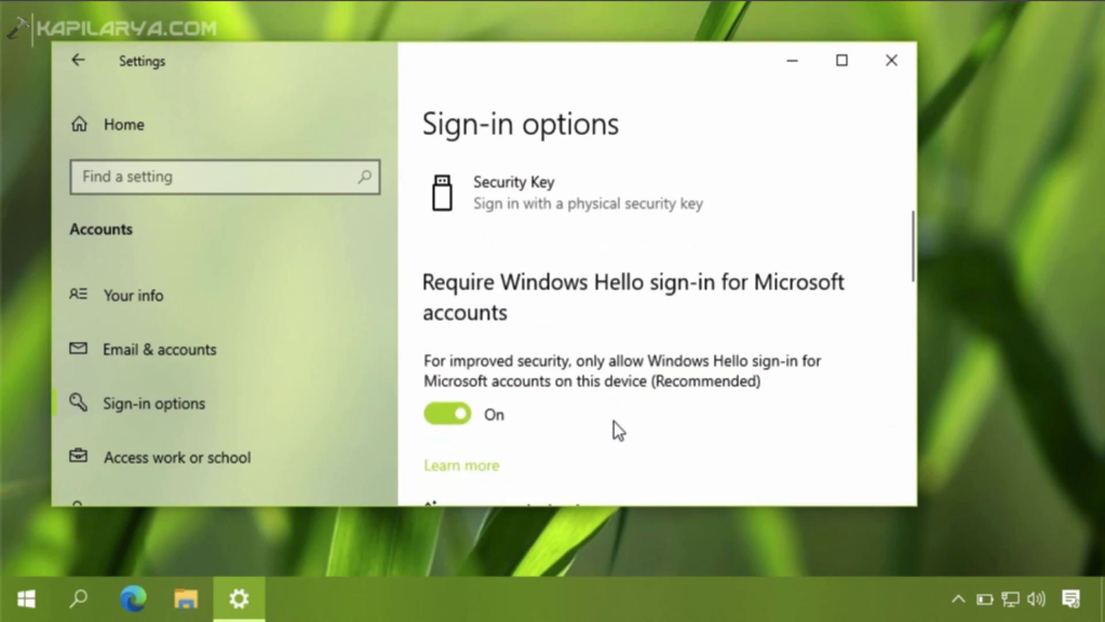
{"action": "scroll", "coordinate": [614, 421], "scroll_direction": "down", "scroll_amount": 1}
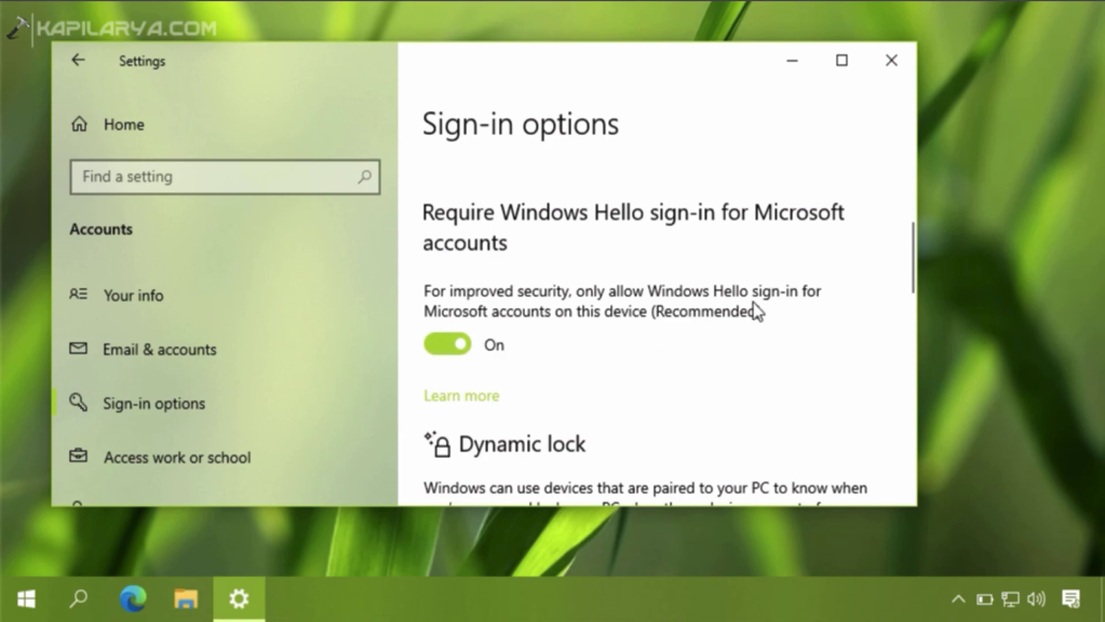
{"action": "scroll", "coordinate": [753, 305], "scroll_direction": "up", "scroll_amount": 3}
{"action": "scroll", "coordinate": [642, 287], "scroll_direction": "up", "scroll_amount": 3}
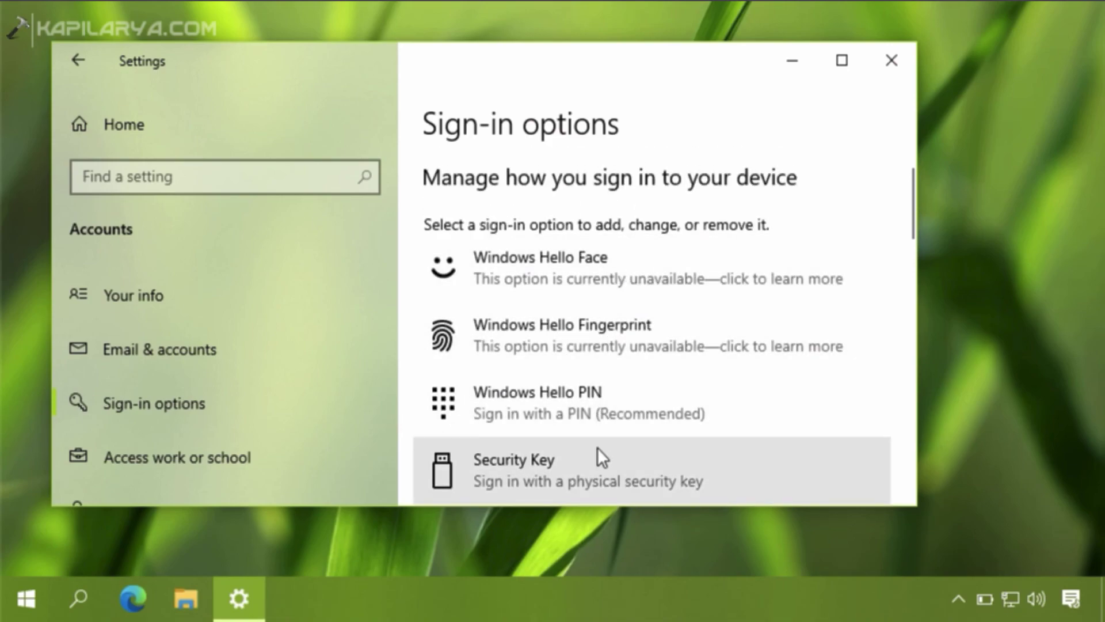
{"action": "scroll", "coordinate": [598, 455], "scroll_direction": "down", "scroll_amount": 3}
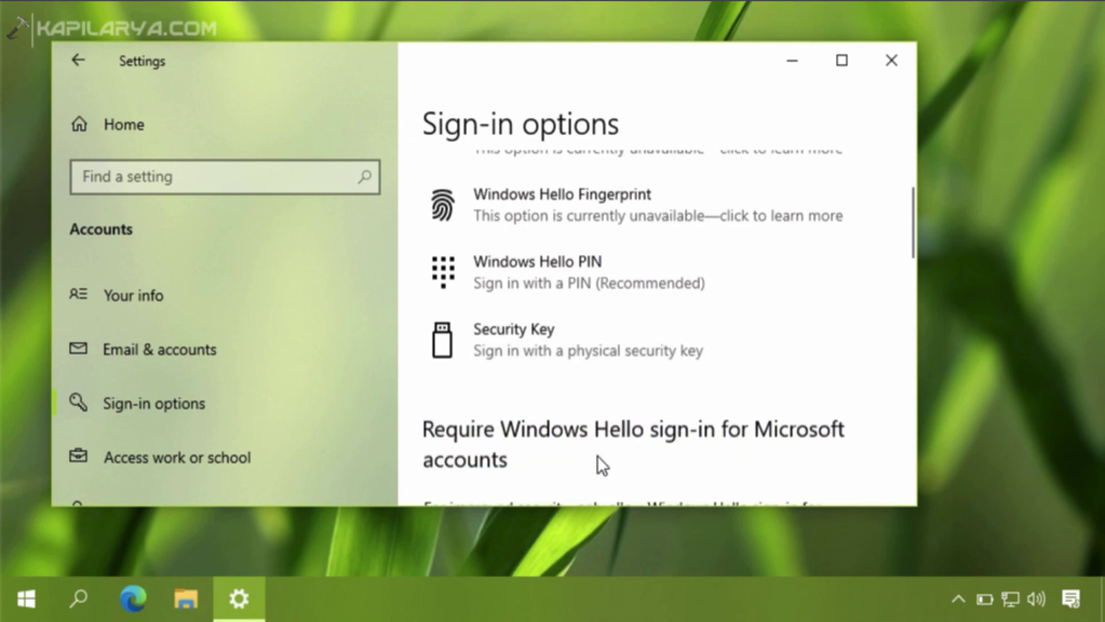